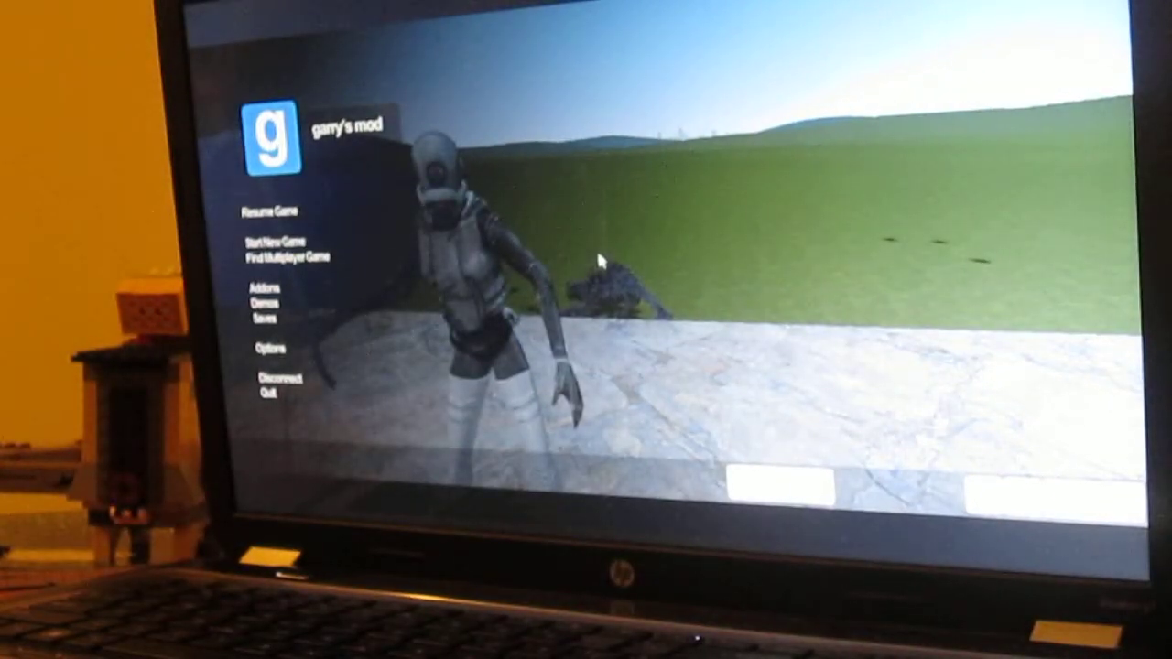
Resume the game and gun down several Combine Soldiers, finishing with the beam weapon
key("Escape")
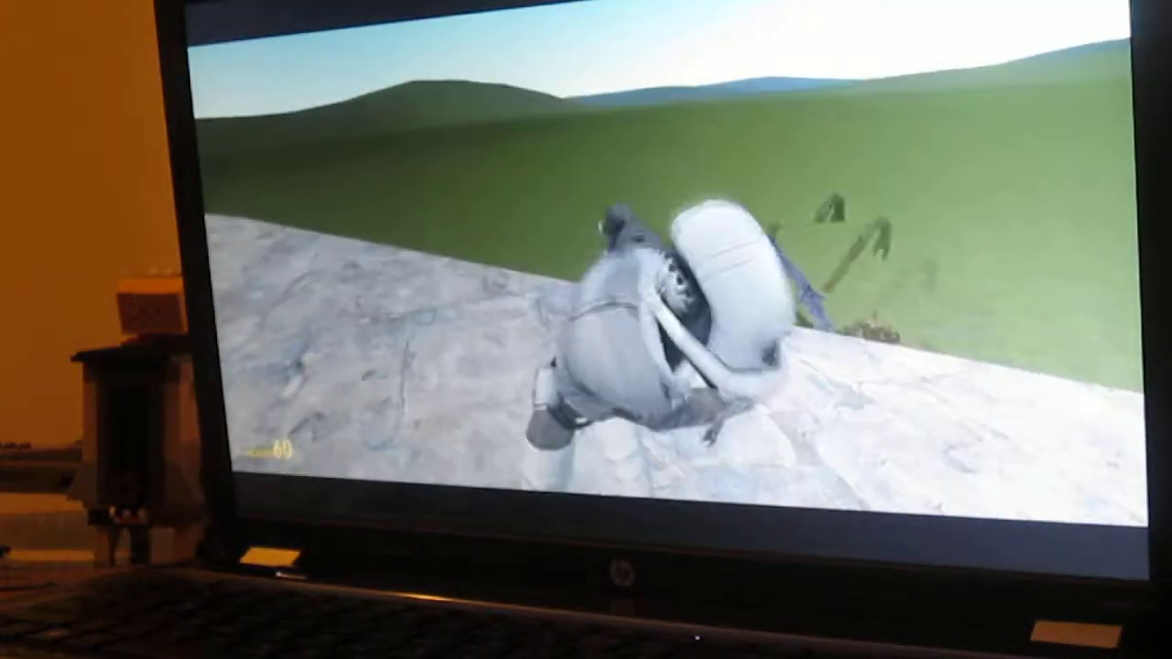
left_click(597, 247)
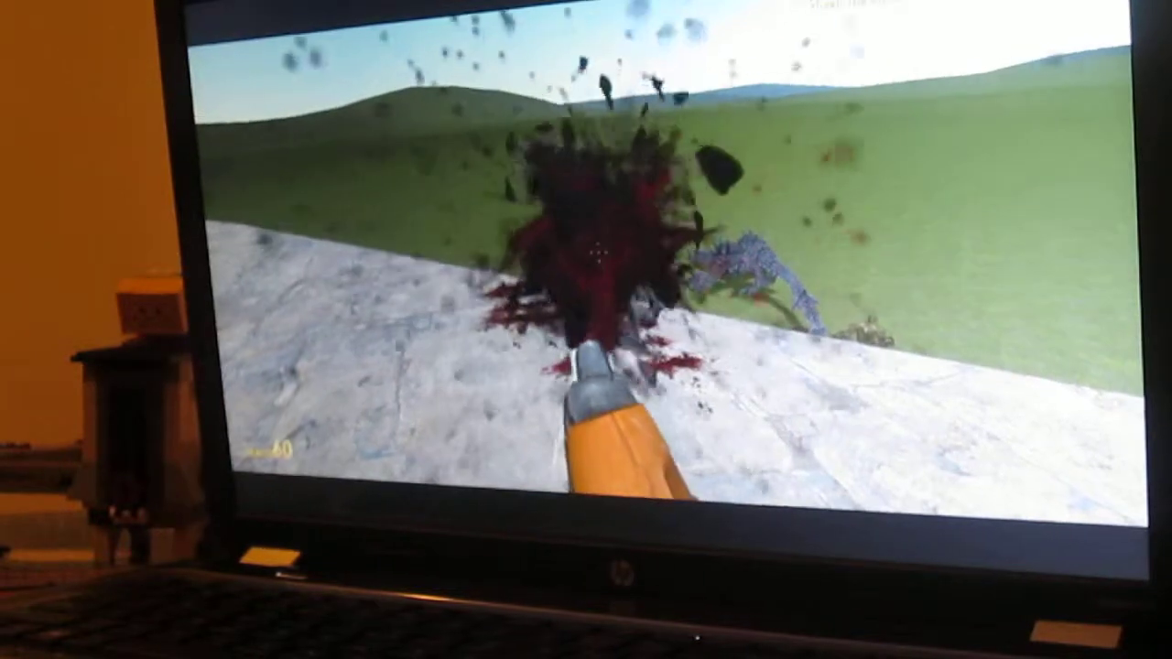
scroll(597, 247, "down", 1)
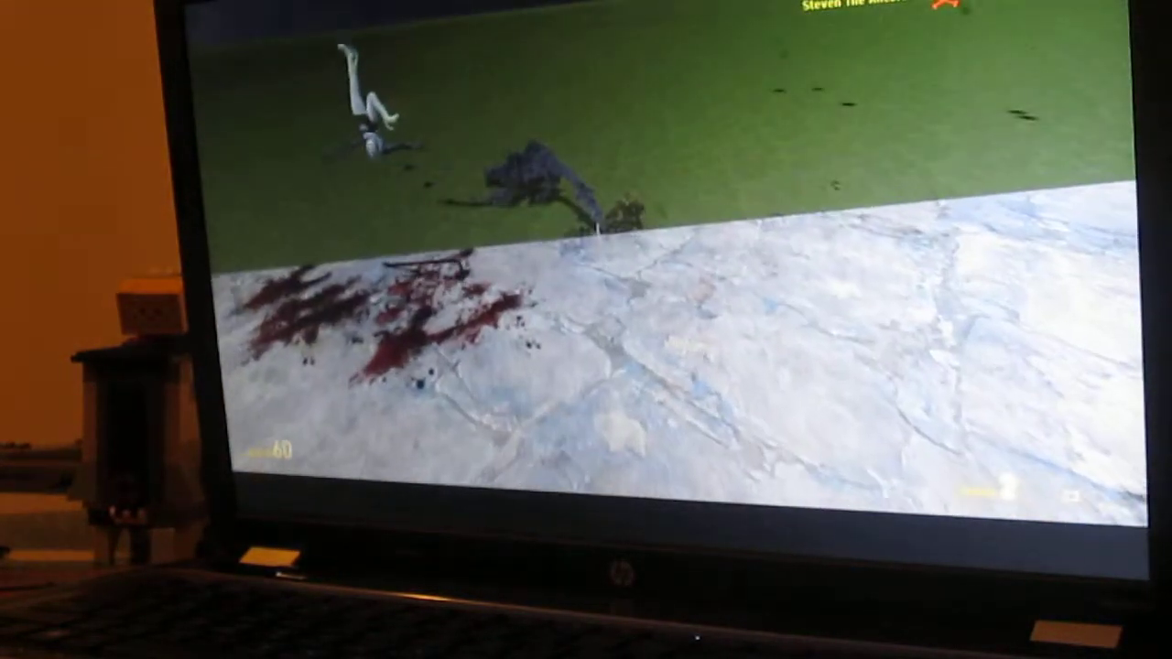
scroll(597, 247, "down", 1)
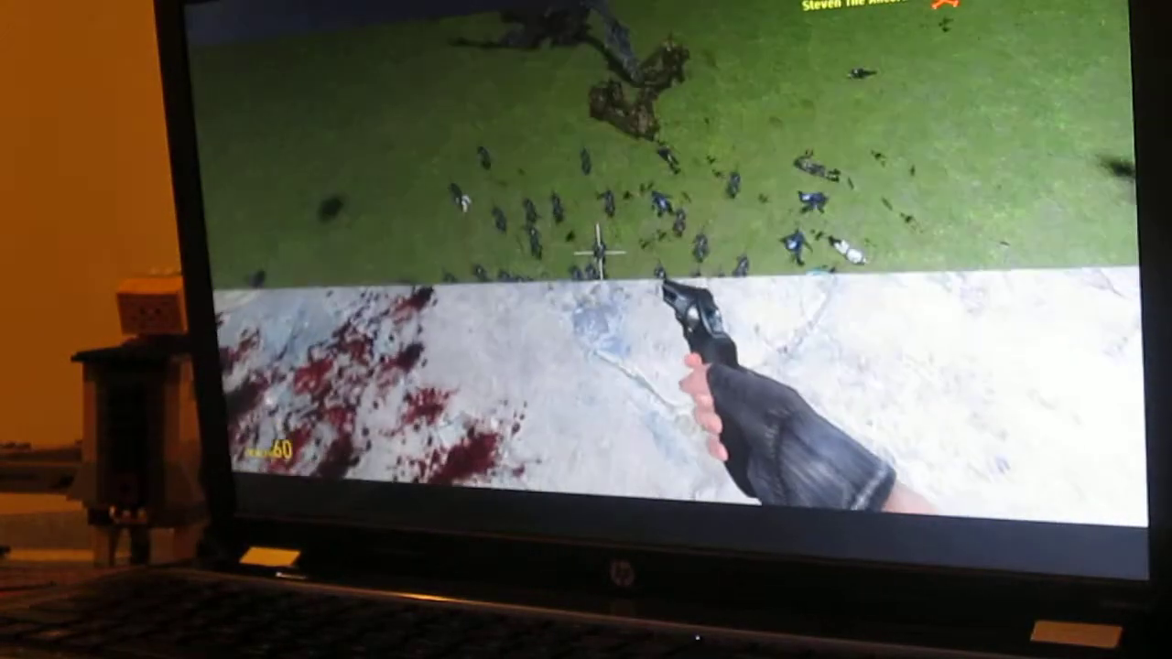
scroll(597, 247, "down", 1)
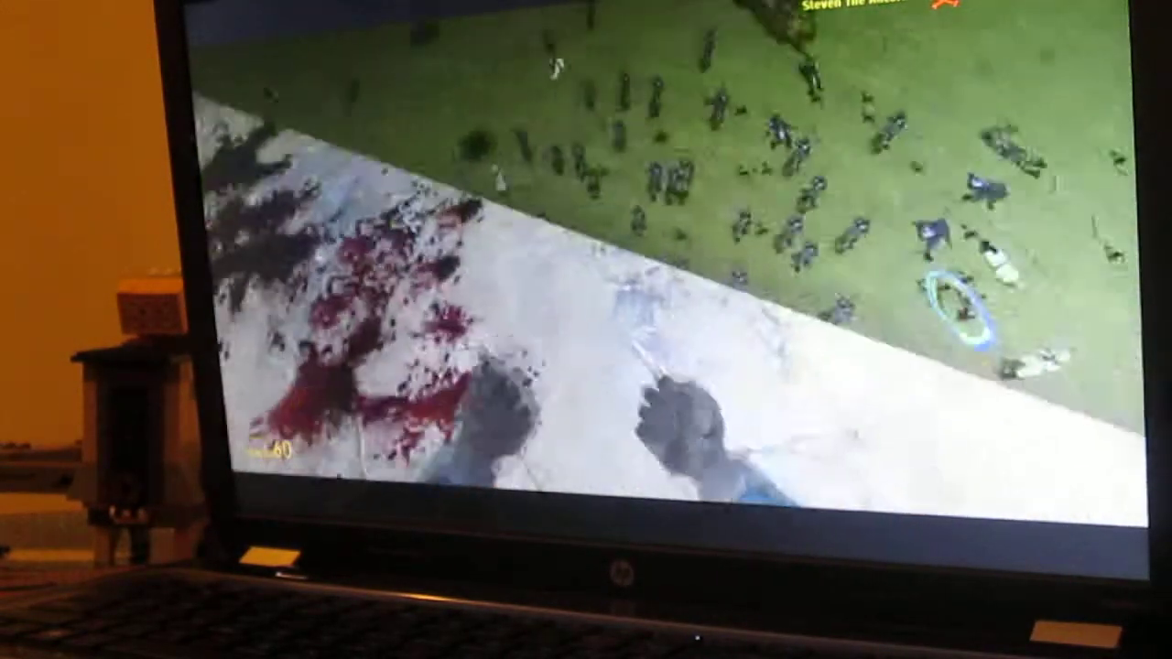
left_click(666, 265)
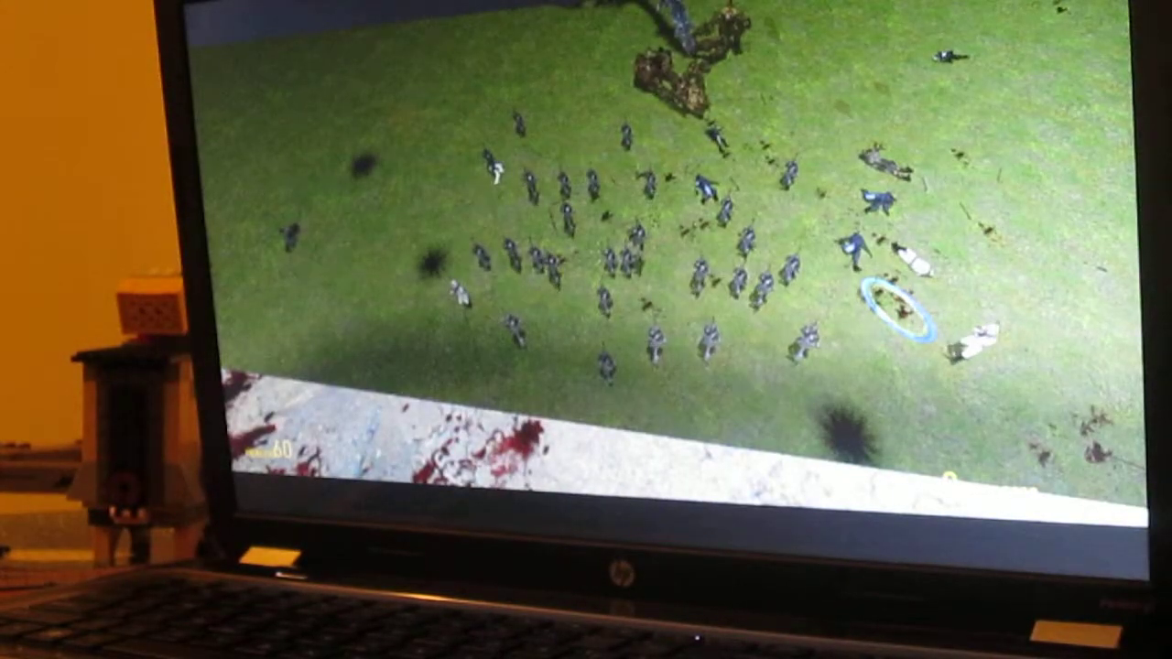
left_click(666, 265)
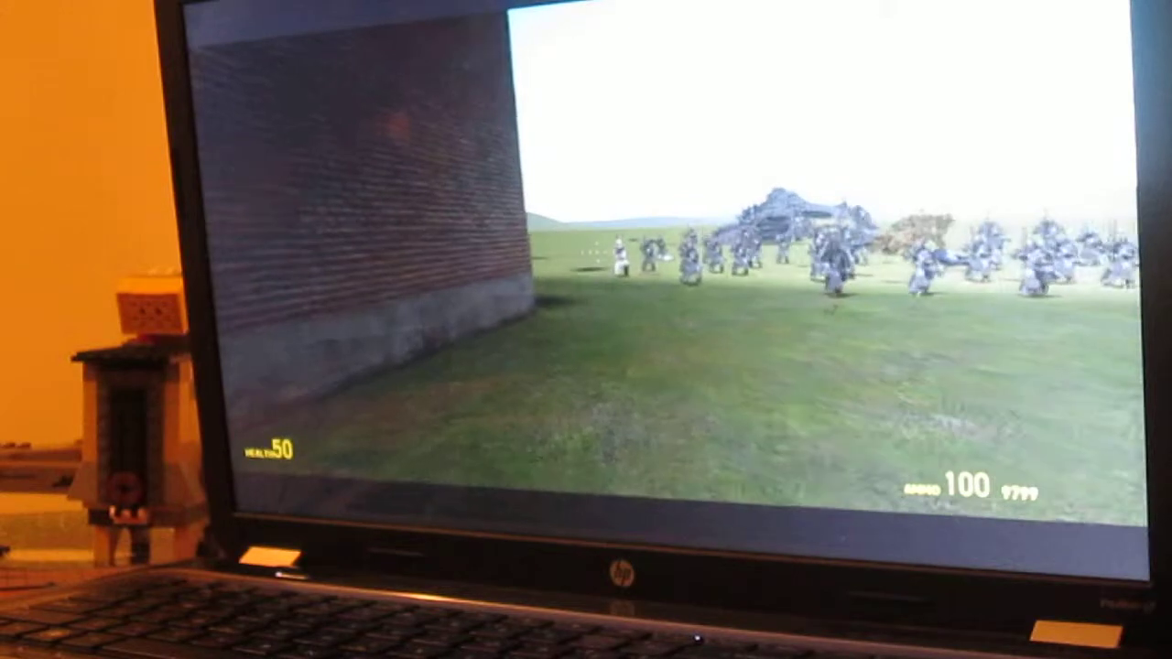
left_click(640, 270)
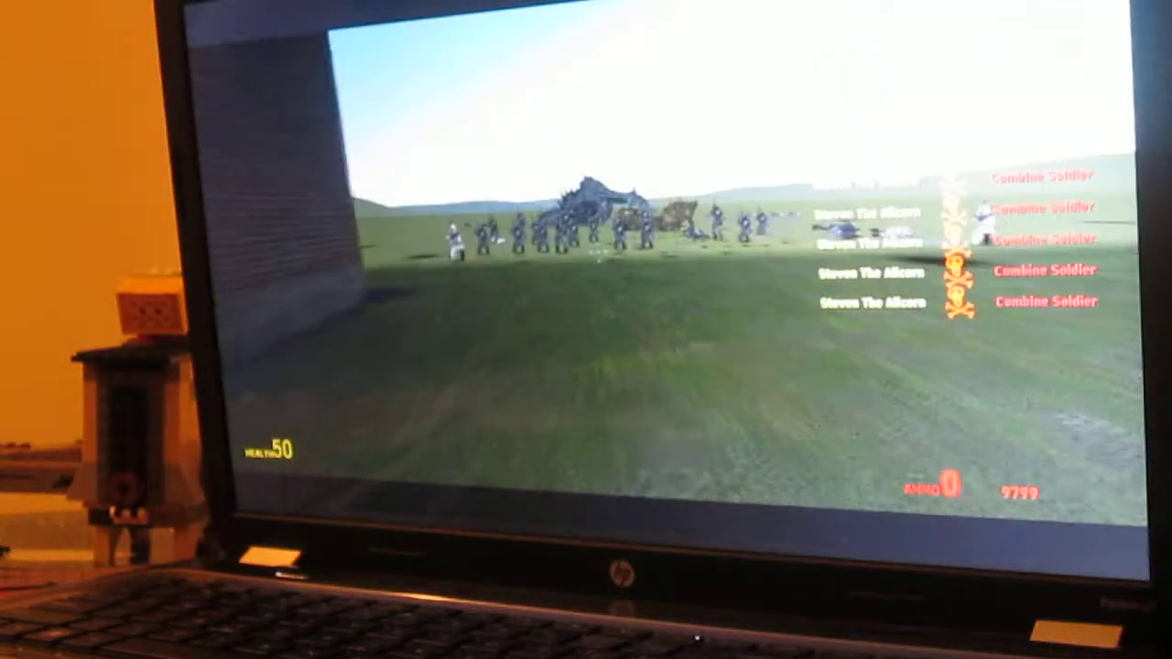
Bring up the spawn catalogue showing its Weapons tab
key("q")
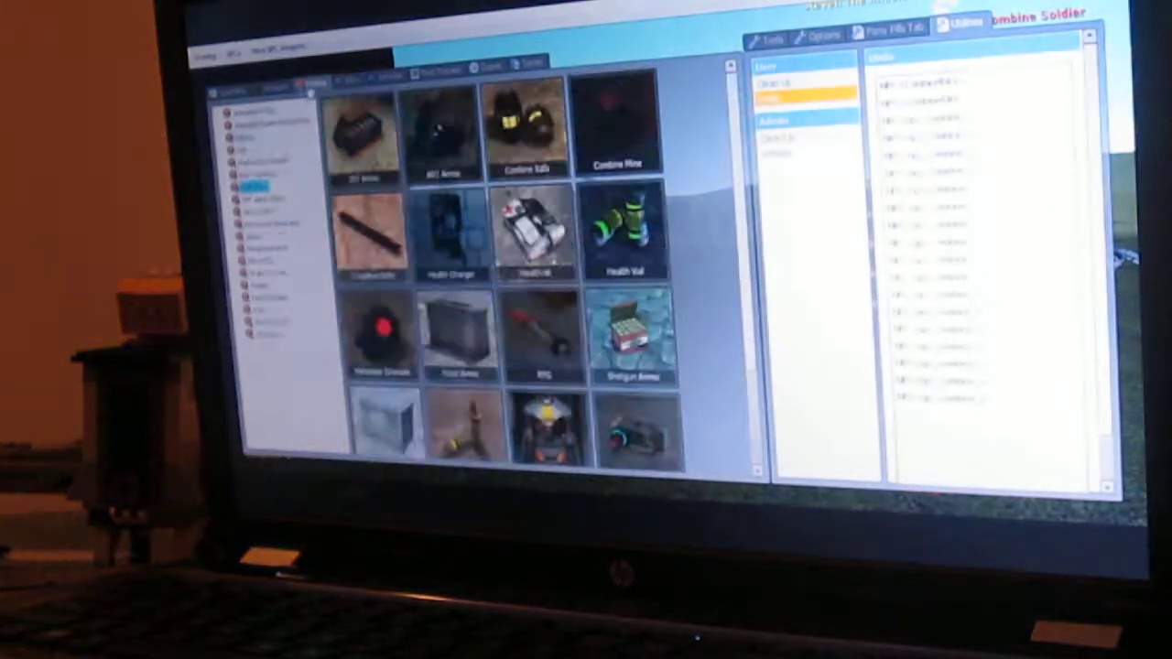
left_click(275, 89)
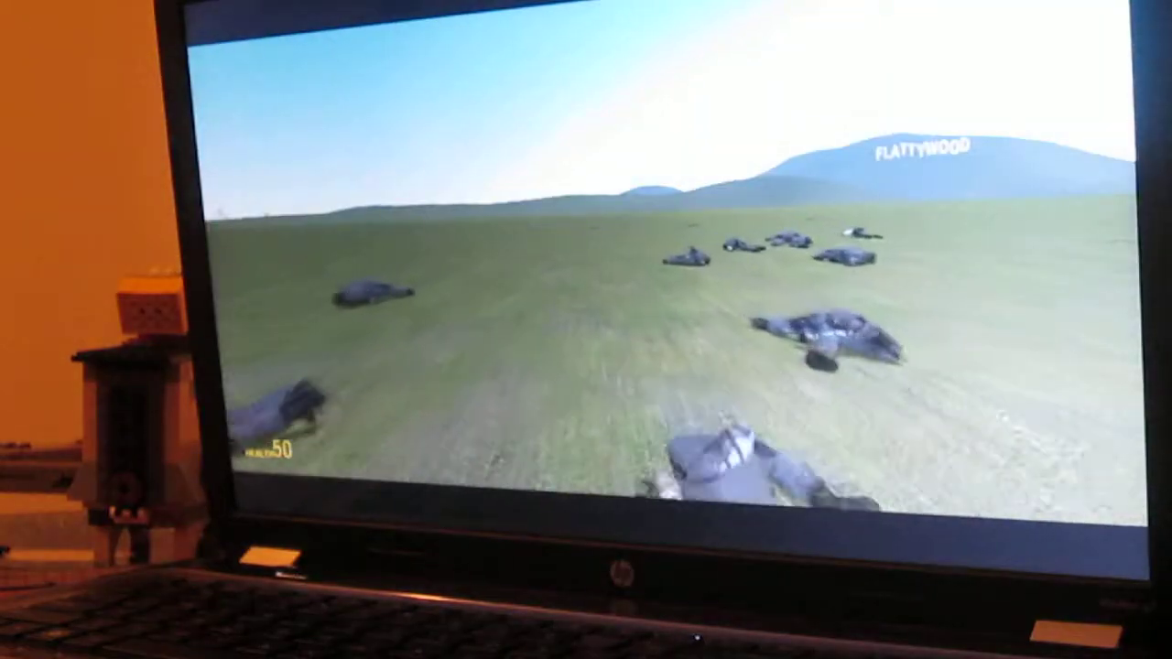
Spawn a metro police officer from the NPCs Humans + Resistance category
key("q")
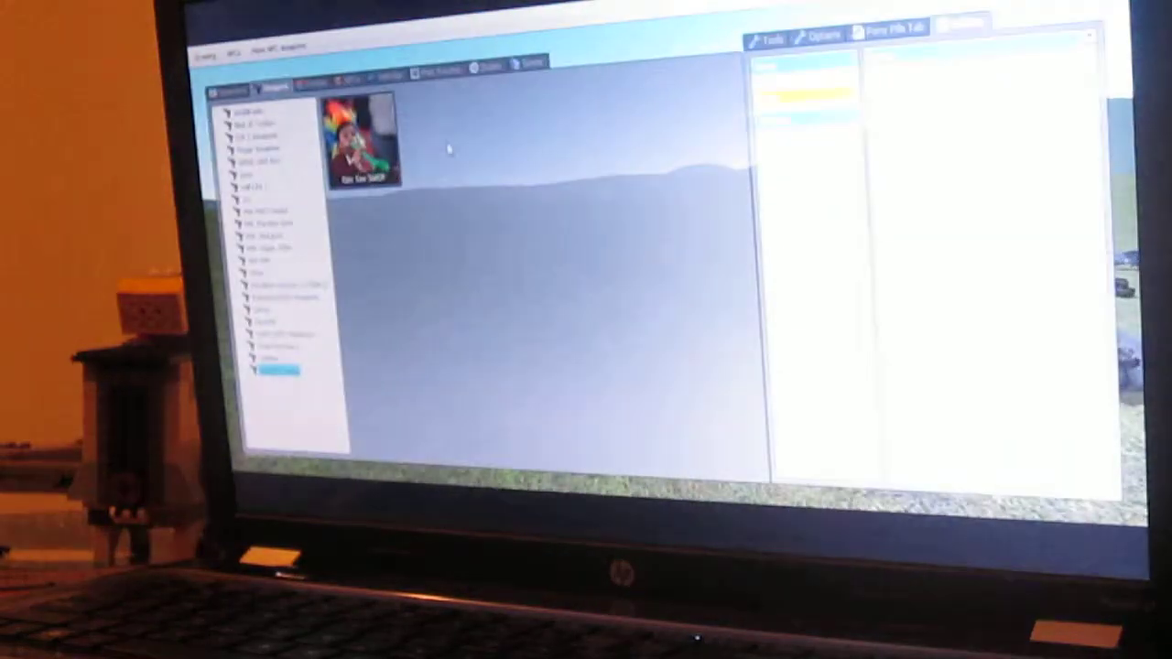
left_click(350, 80)
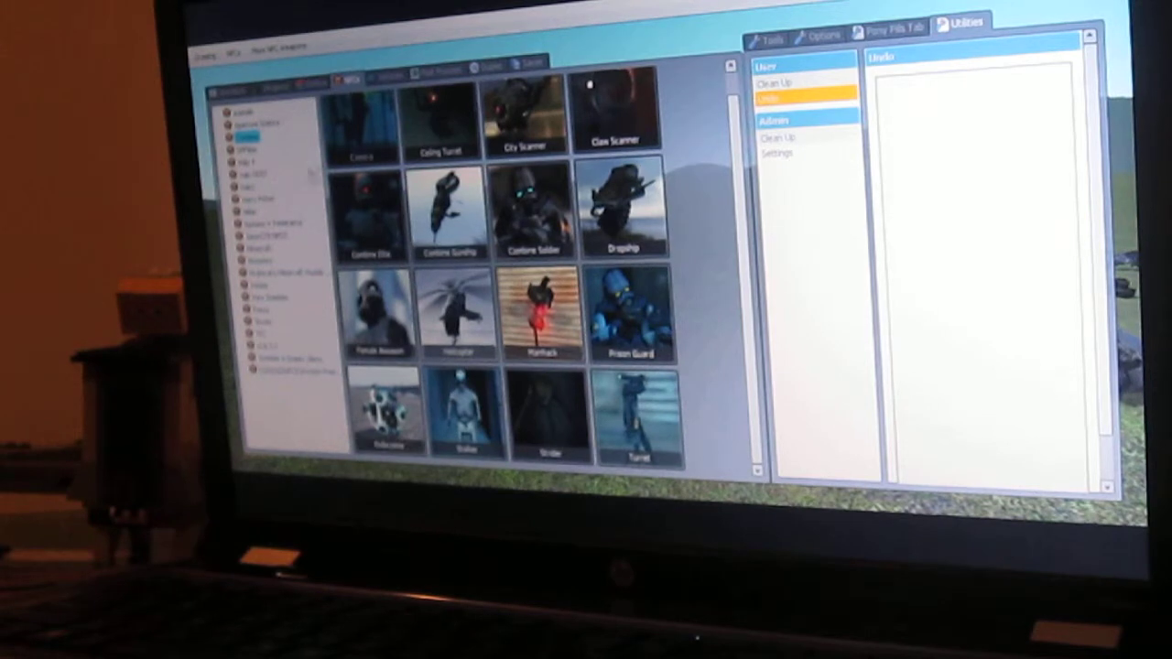
left_click(249, 149)
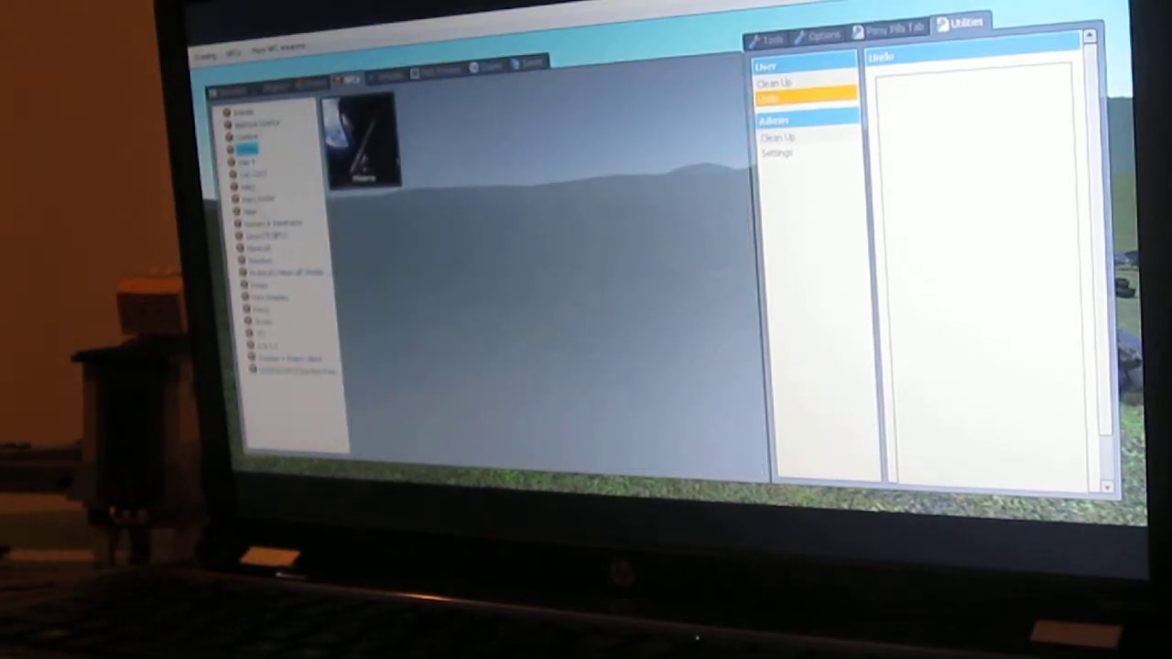
left_click(253, 170)
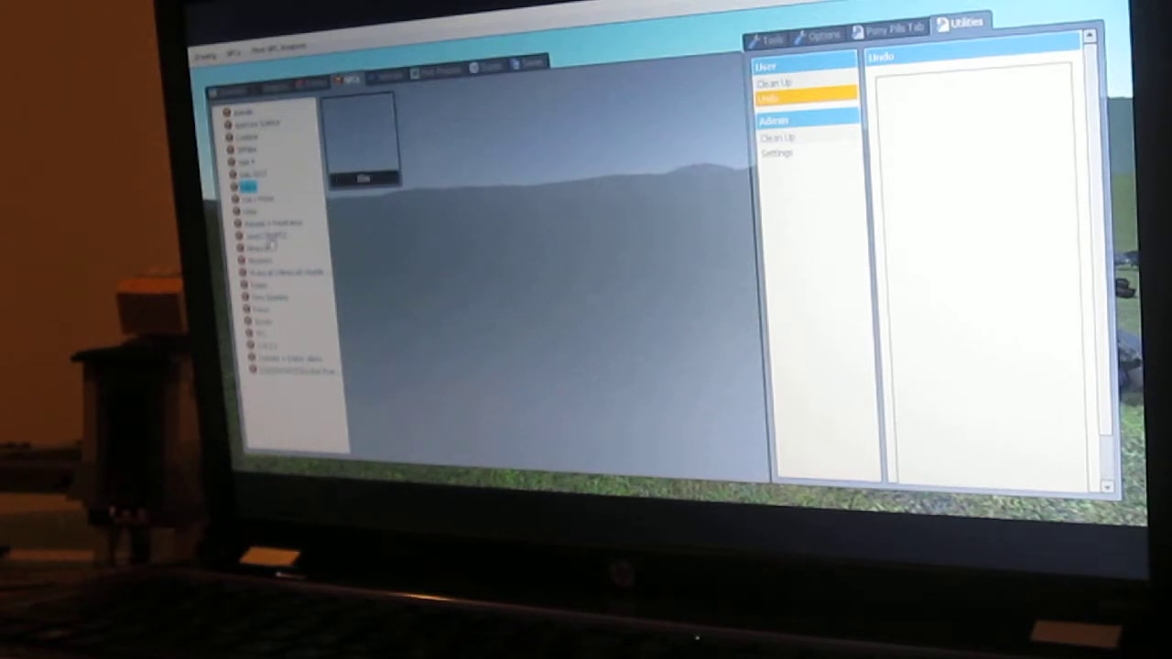
left_click(265, 222)
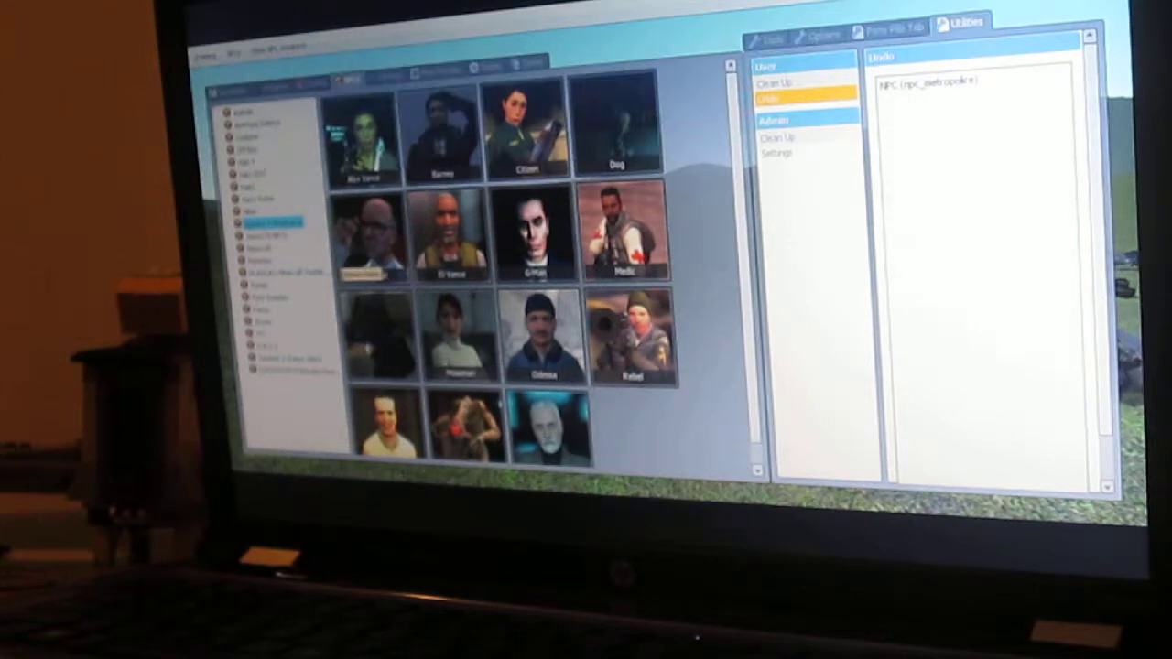
left_click(387, 340)
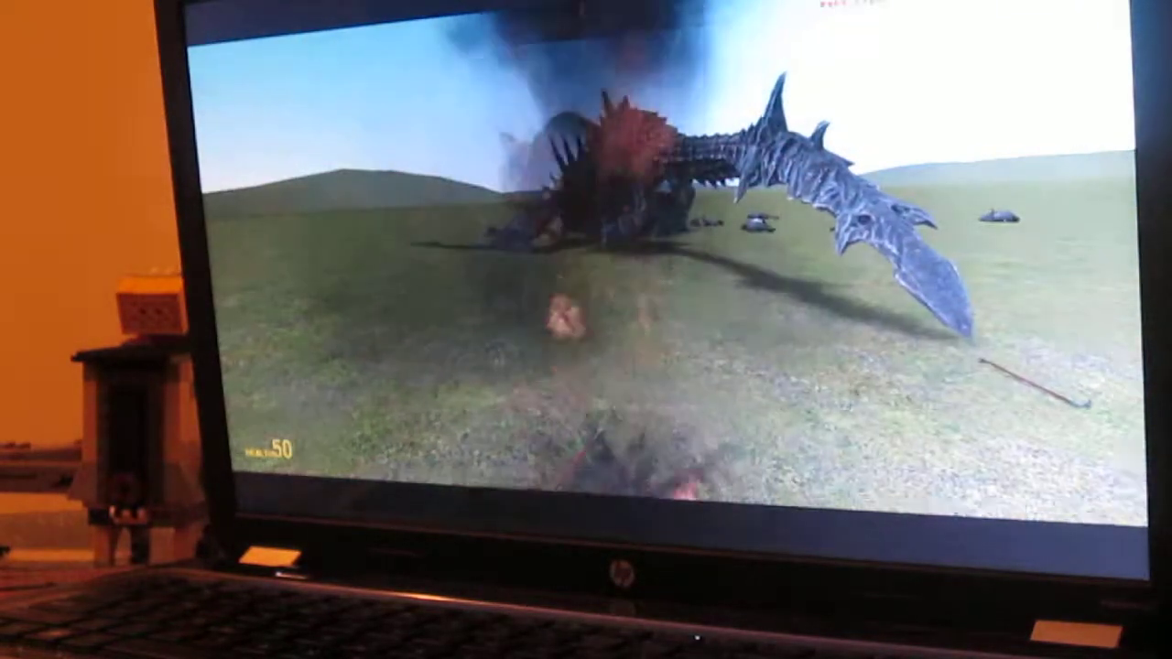
Spawn a Dwarven Centurion from the NPC catalogue and return to the battle
key("q")
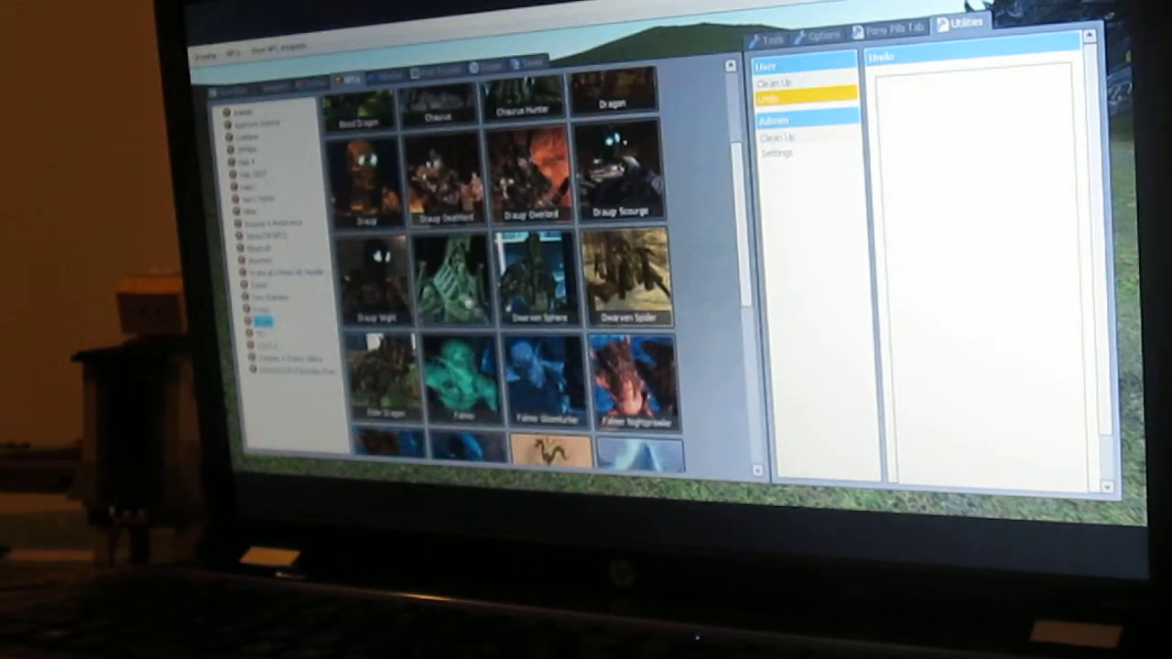
key("q")
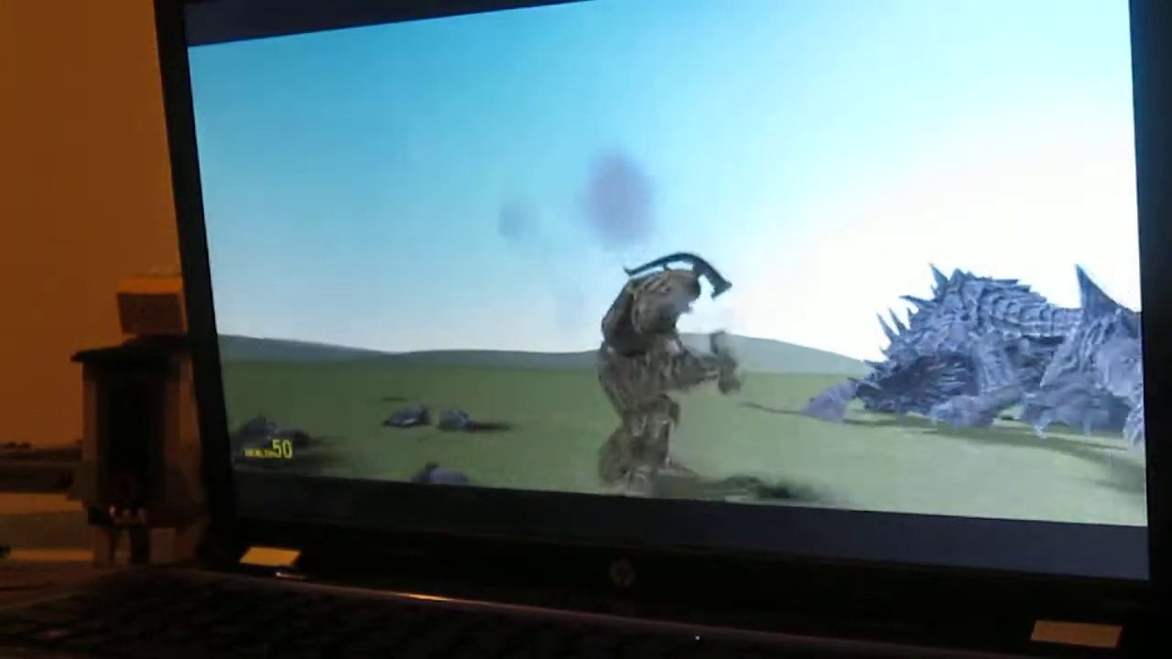